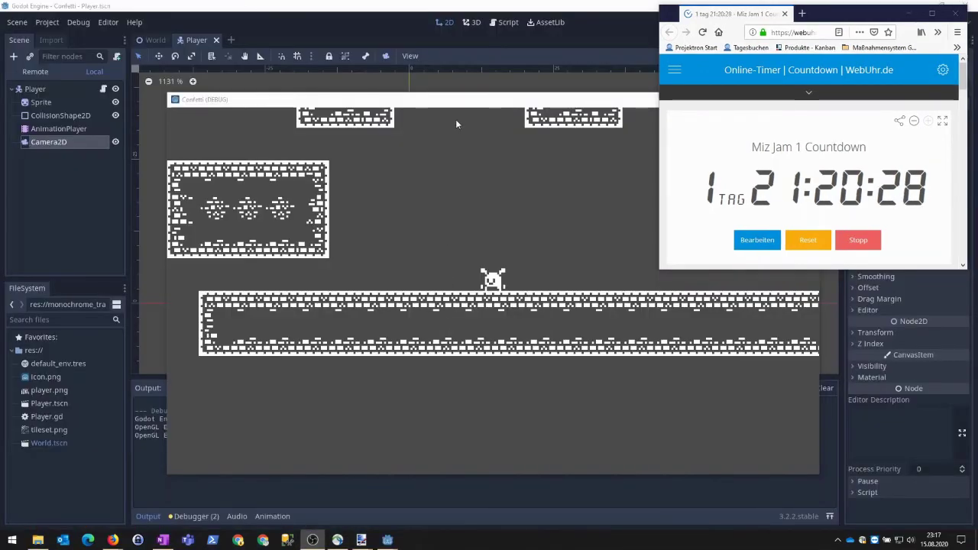
- In the Confetti debug window, walk the player left and right and jump between the level's platforms
click(456, 104)
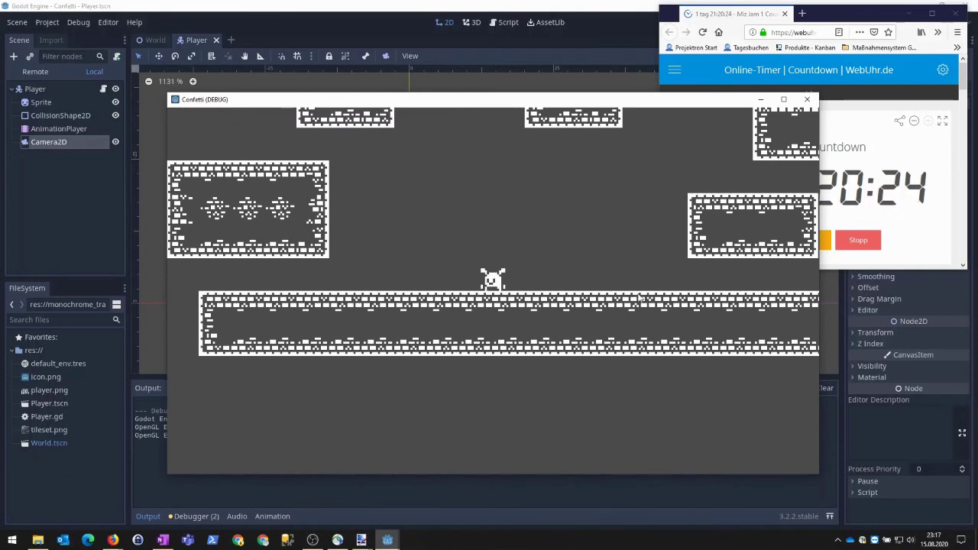
key(Right)
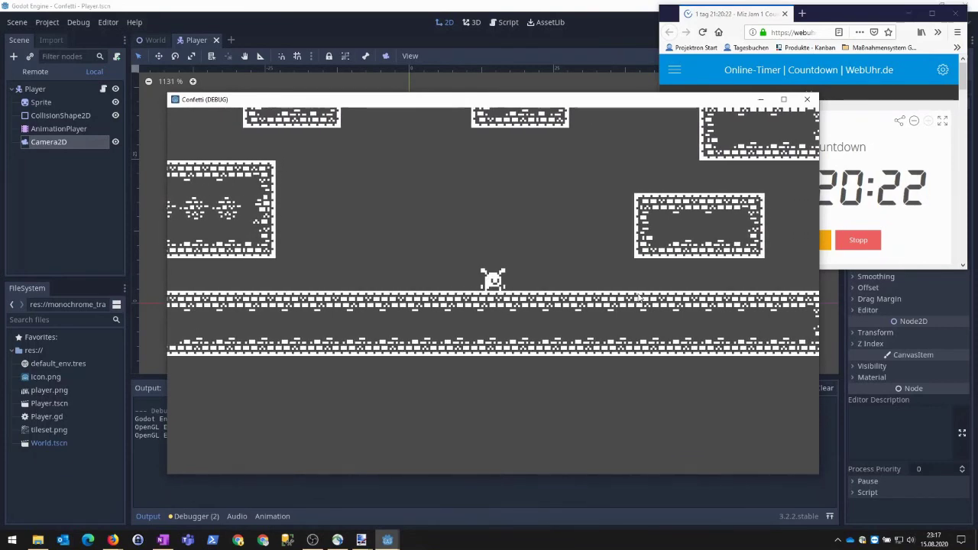
key(Right)
key(Left)
key(Left)
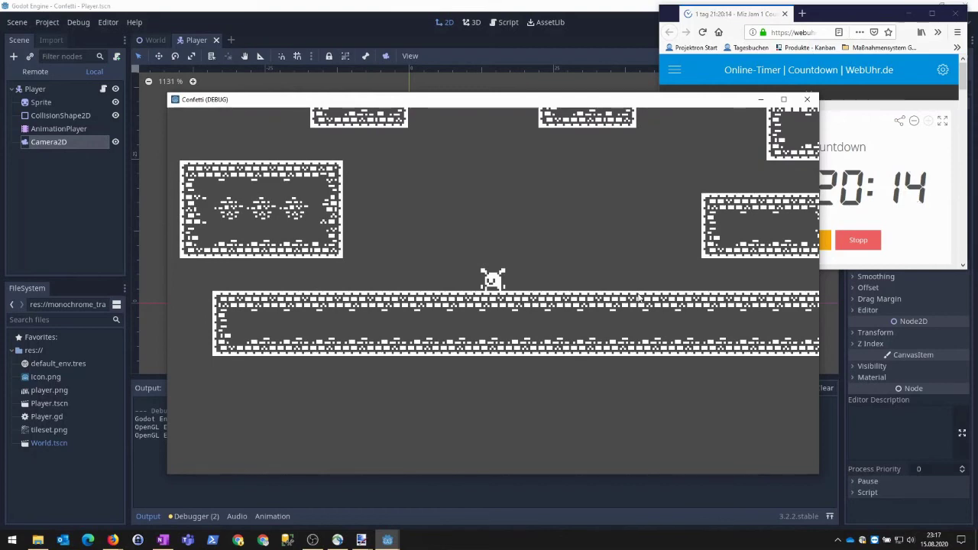
key(Right)
key(Up)
key(Right)
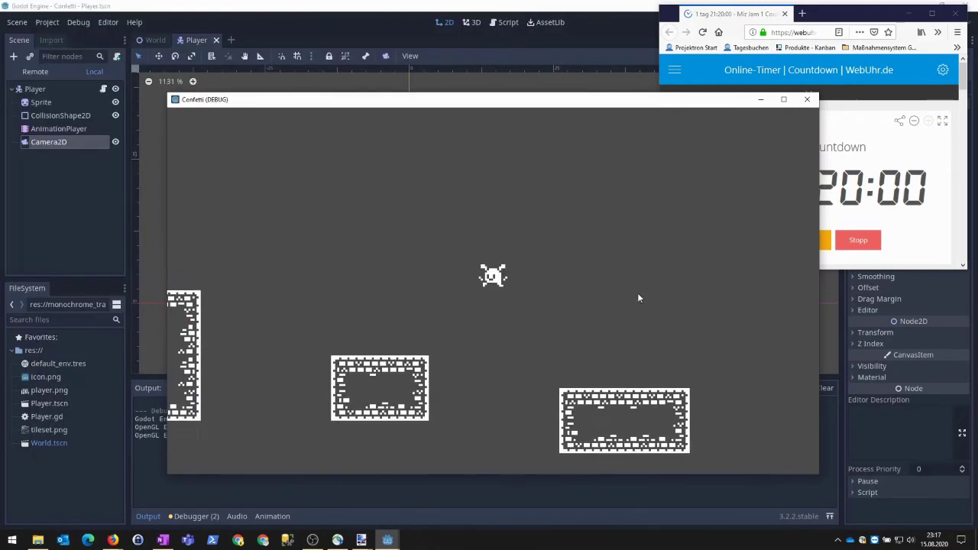
key(Left)
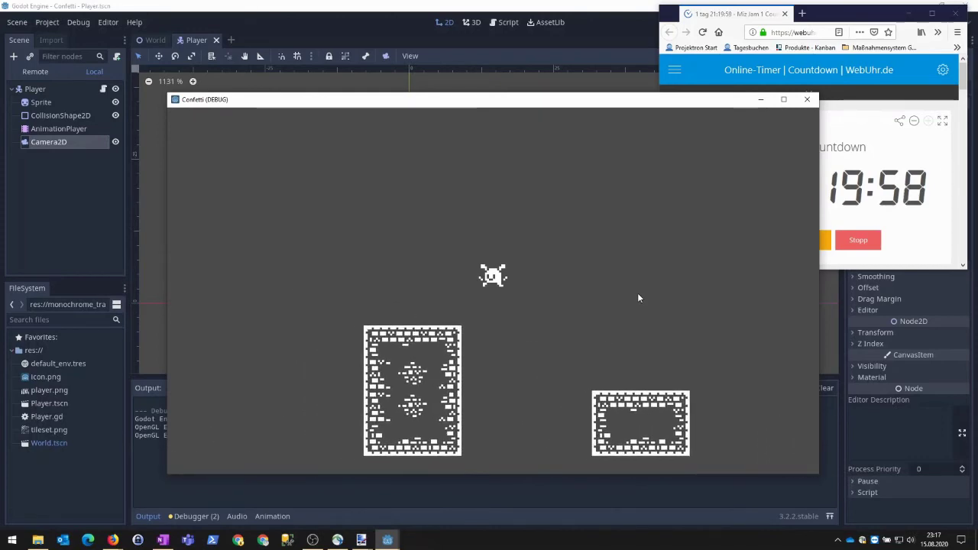
key(Right)
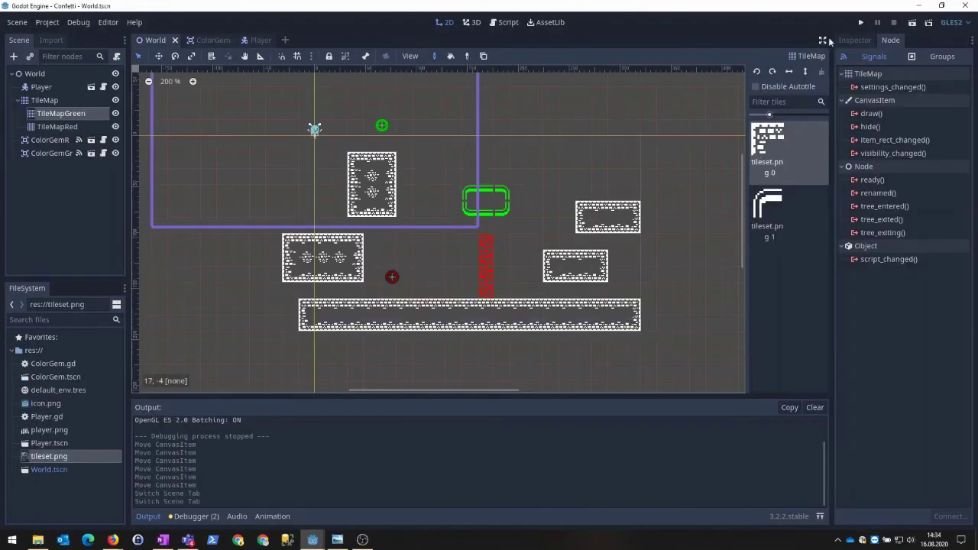
- Check TileMapGreen's pure-green Modulate and Green collision layer name, then select the Player node
click(847, 41)
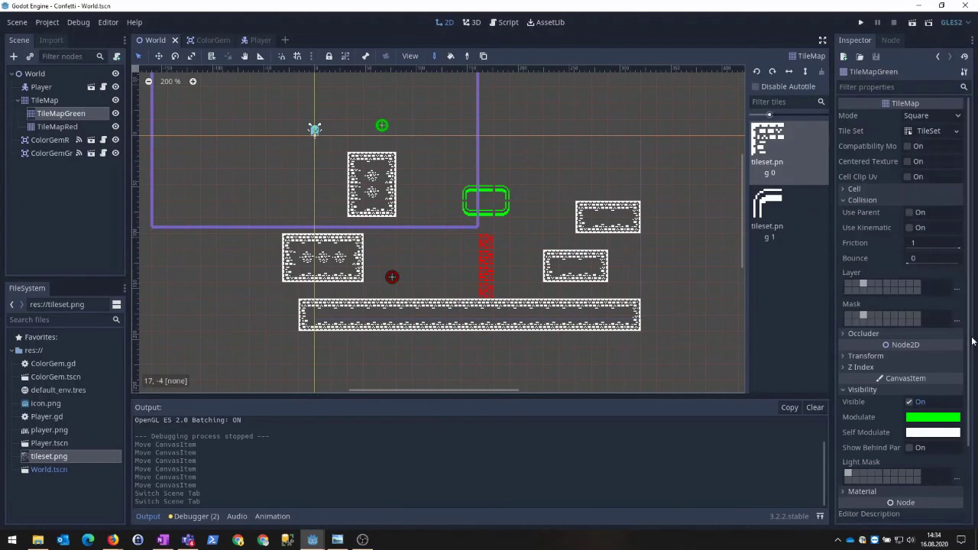
scroll(879, 351, down, 3)
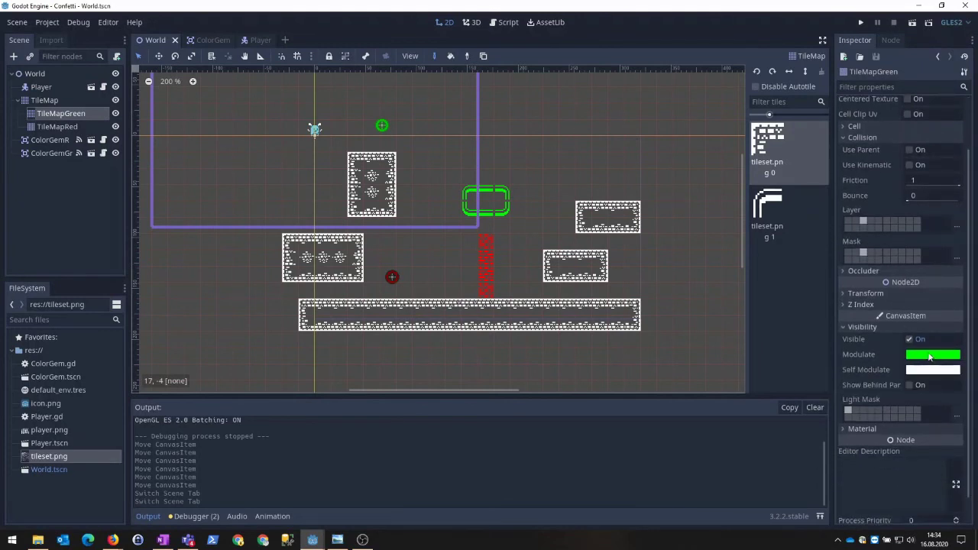
mouse_move(933, 353)
click(956, 226)
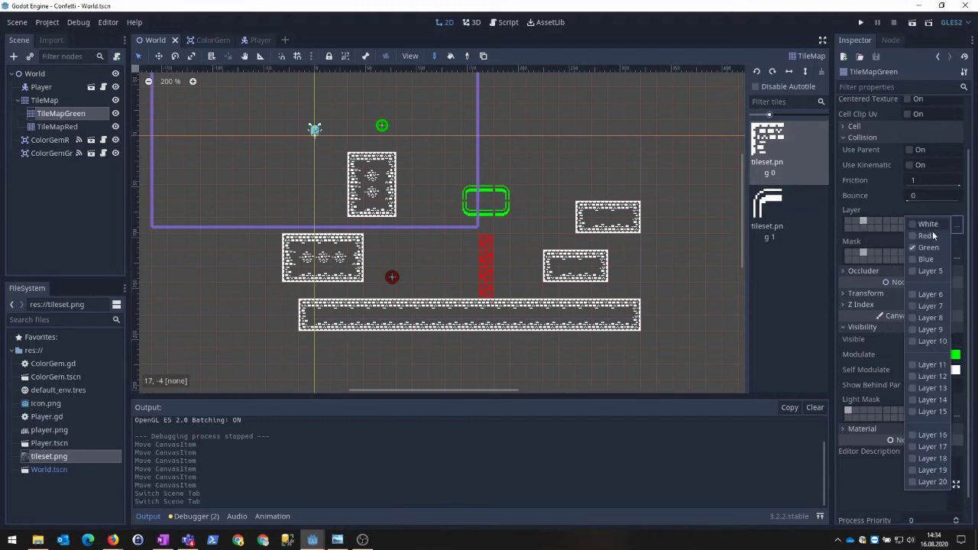
click(957, 227)
click(315, 129)
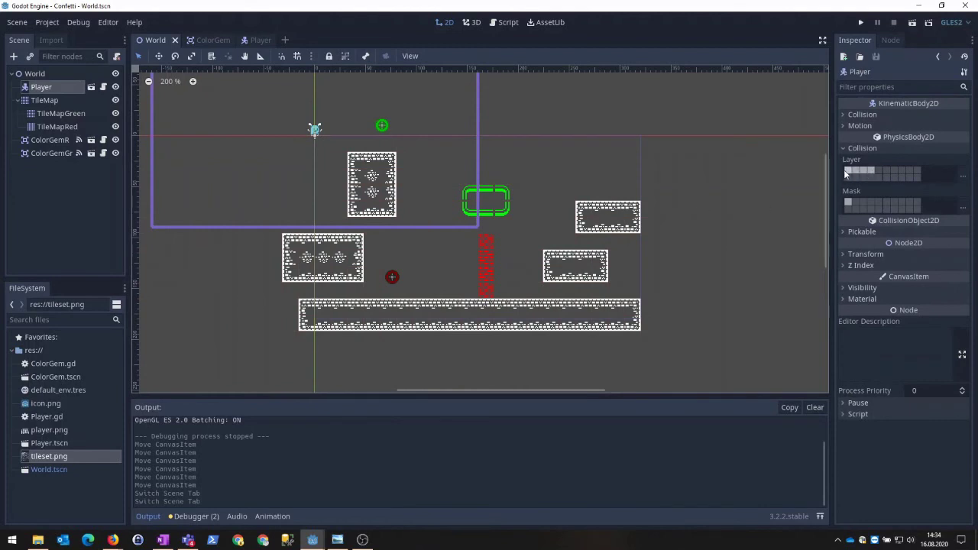
- Open ColorGem.gd from the ColorGem scene, then run the game and walk the red player right
key(ctrl+Tab)
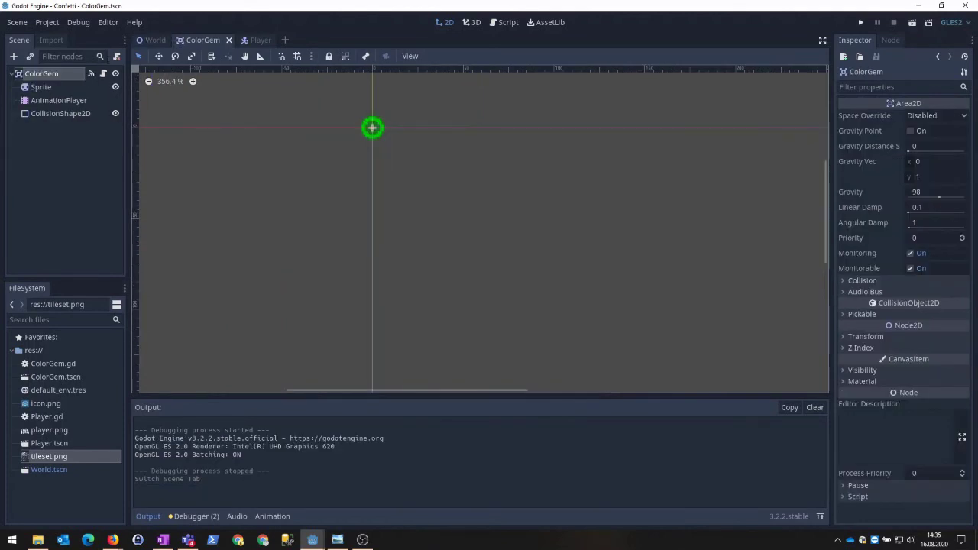
click(117, 57)
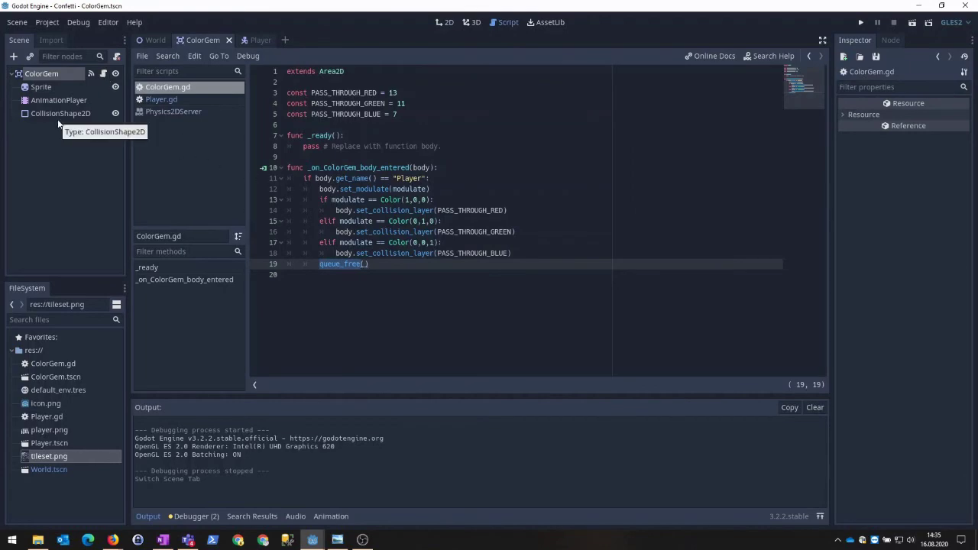
key(F5)
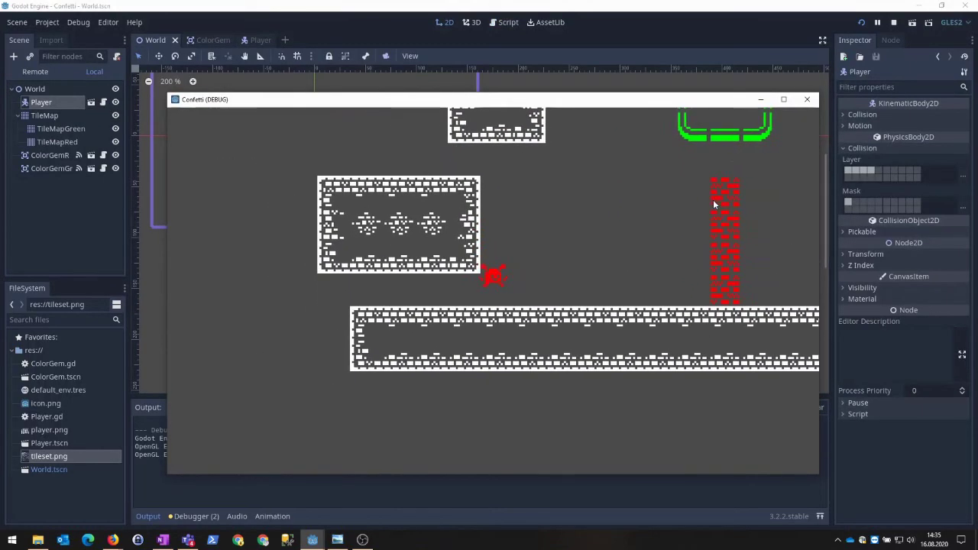
key(Right)
key(Right)
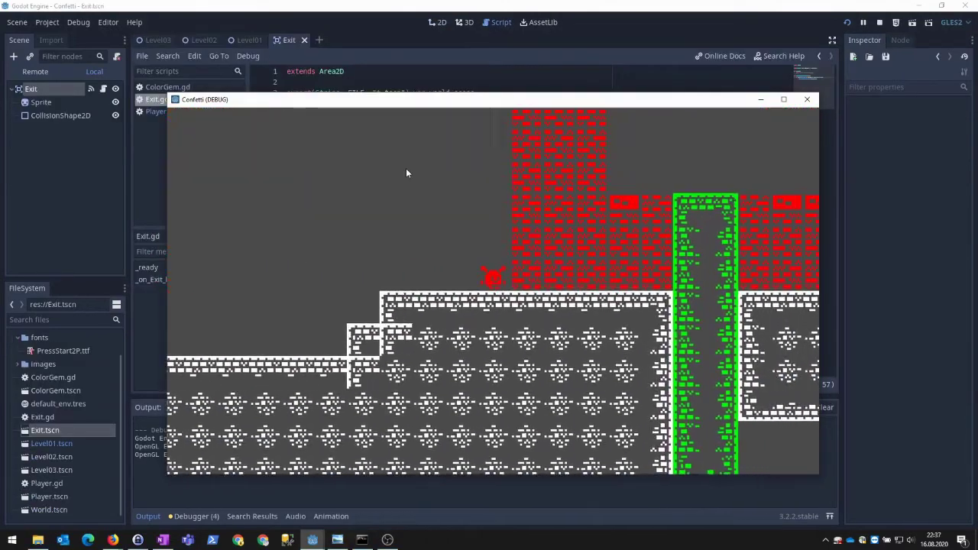
- Collect the green gem, pass the green column and walk into the exit door
key(Right)
key(space)
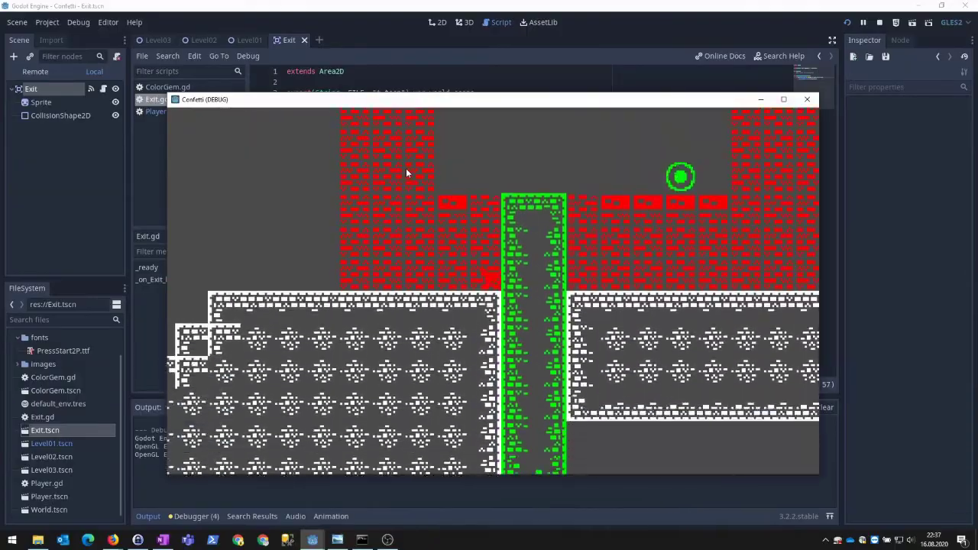
key(Left)
key(Right)
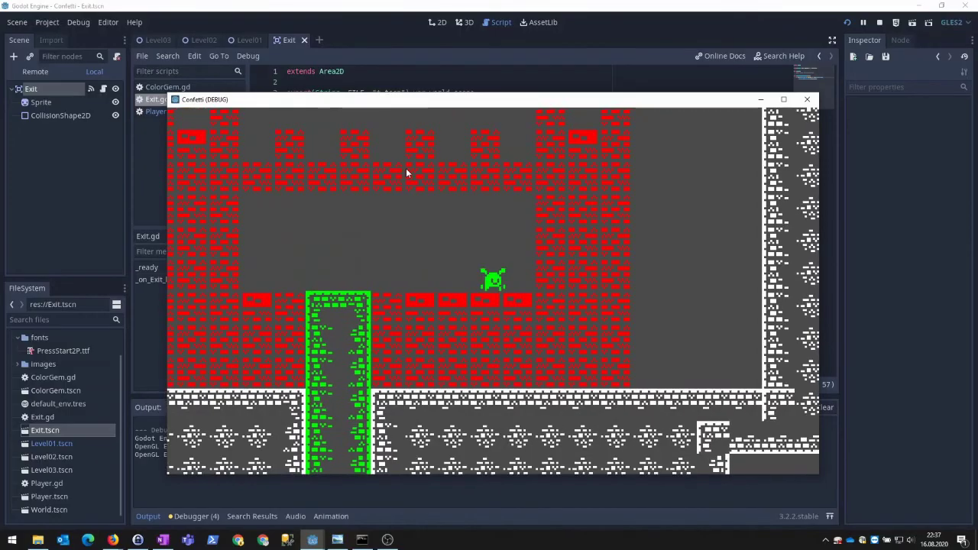
key(Left)
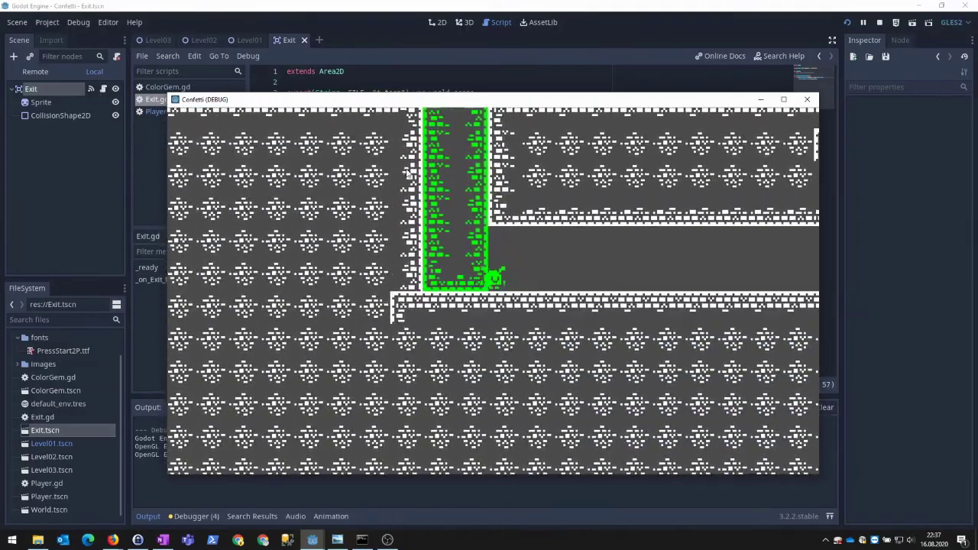
key(Right)
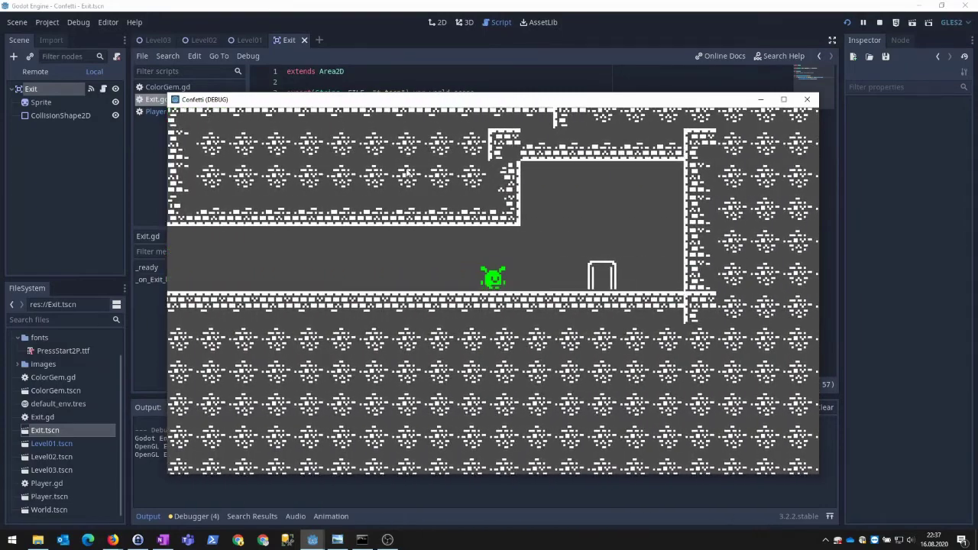
key(Right)
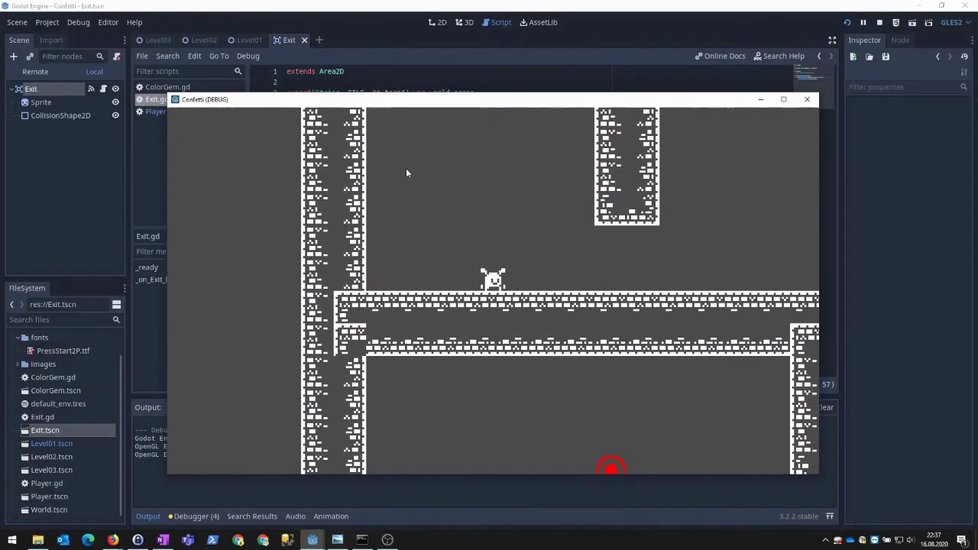
- Jump up the next level's stepping platforms to the green gem, then bring up colored.png in paint.net
key(Right)
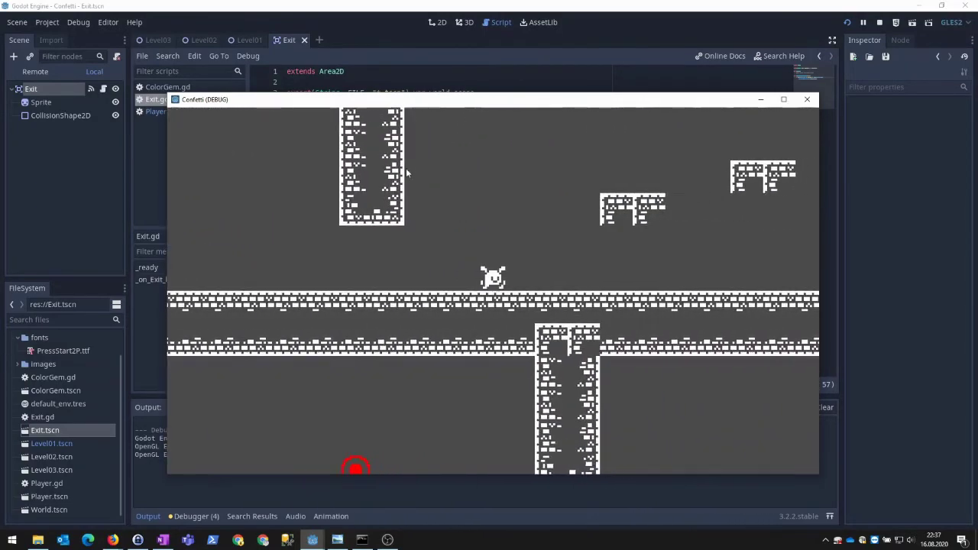
key(Right)
key(Up)
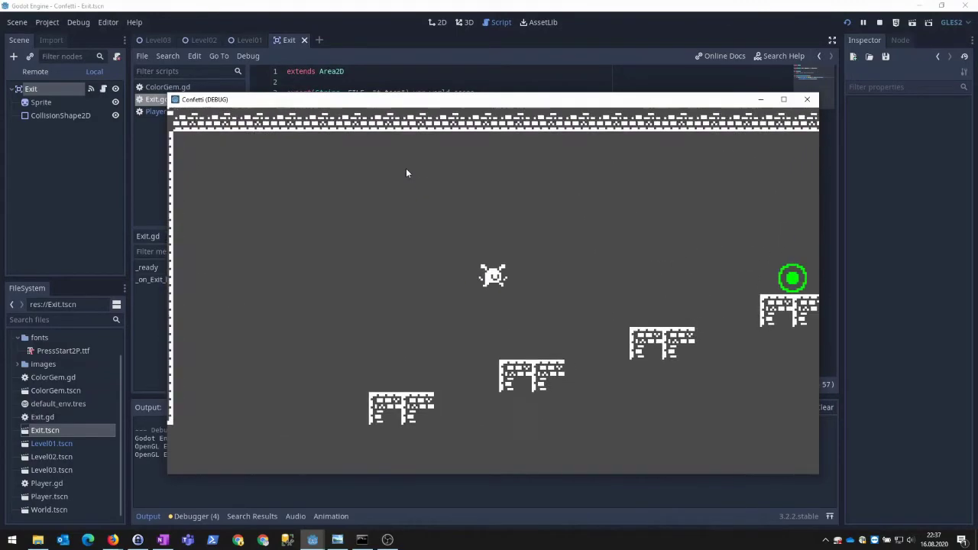
key(Right)
key(Up)
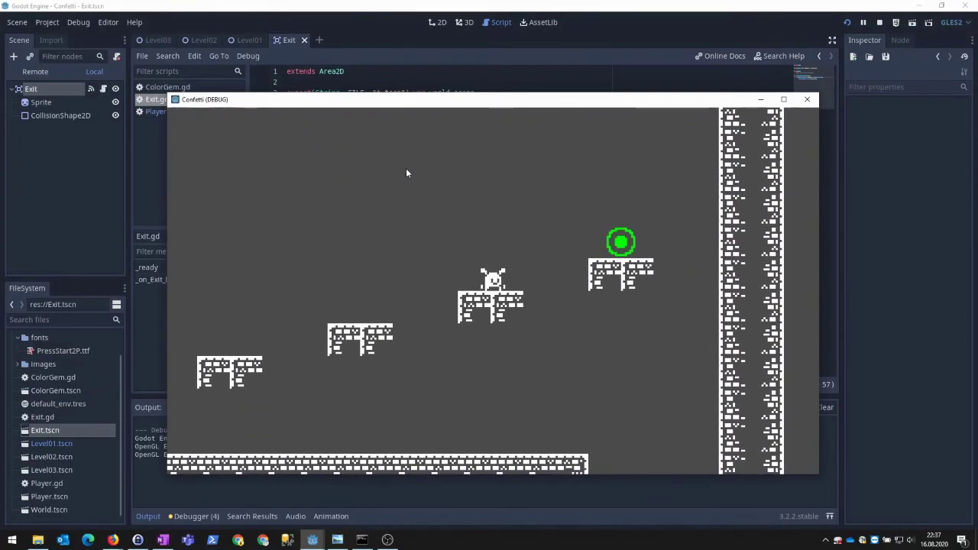
key(Right)
key(Up)
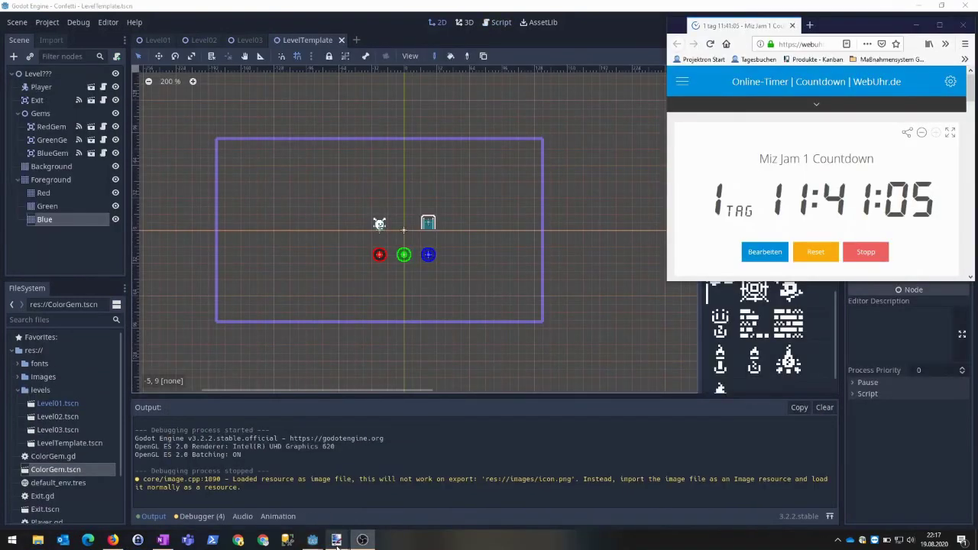
mouse_move(338, 542)
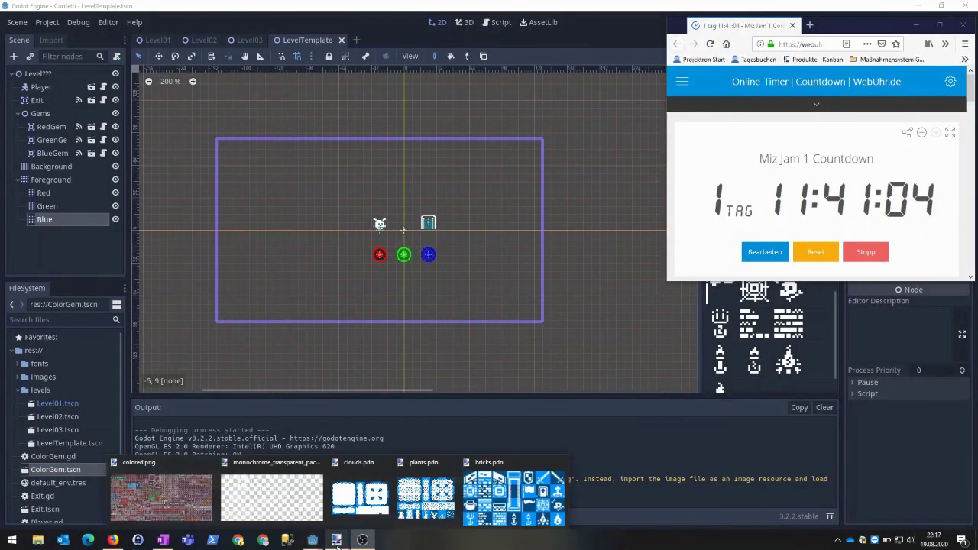
click(160, 497)
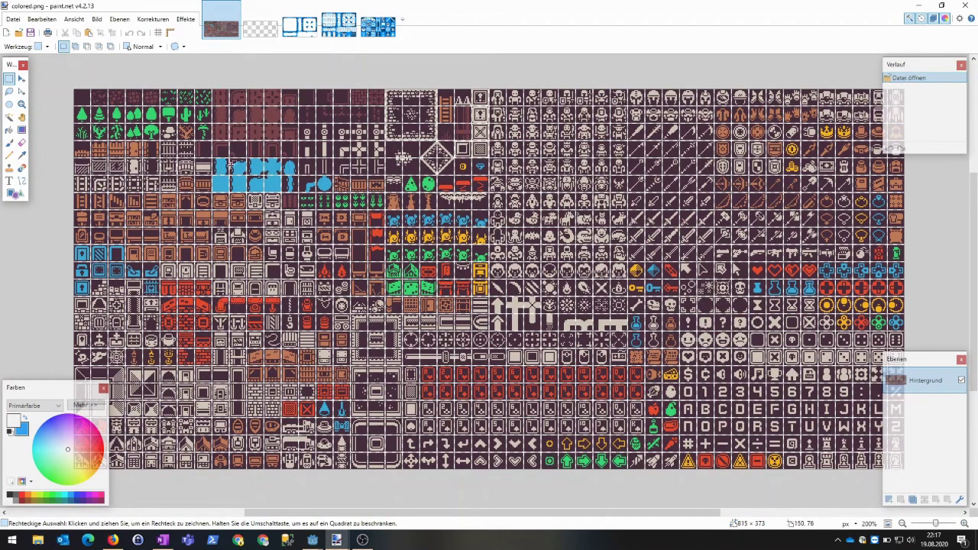
- In clouds.pdn, hide and re-show the Ebene 2 layer
key(ctrl+Tab)
key(ctrl+Tab)
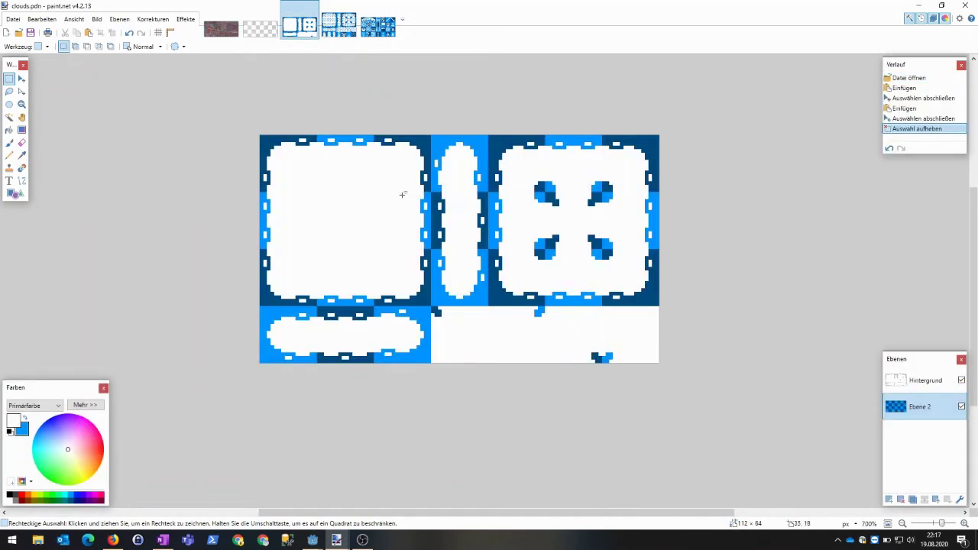
click(961, 408)
click(961, 407)
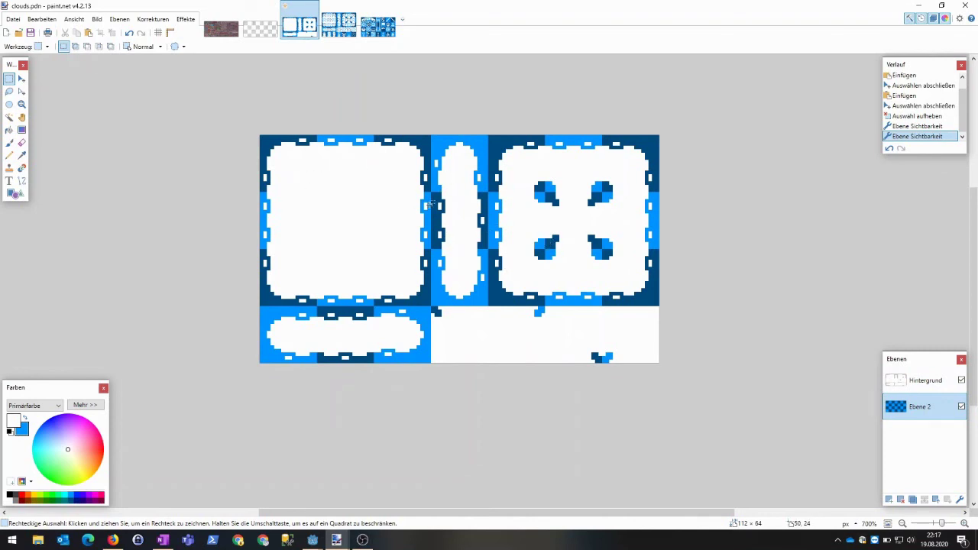
- Browse the plants.pdn, colored.png and bricks.pdn tileset images in turn
click(338, 25)
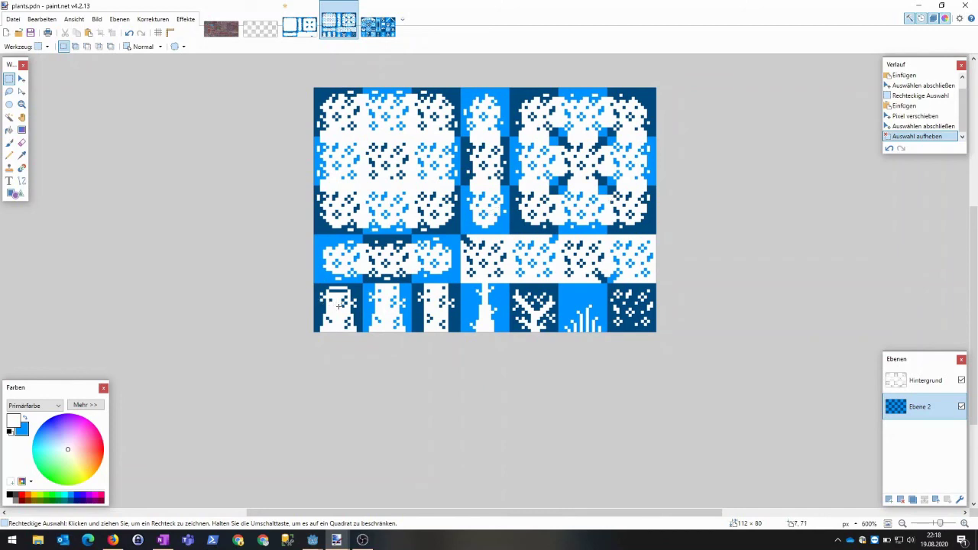
click(218, 28)
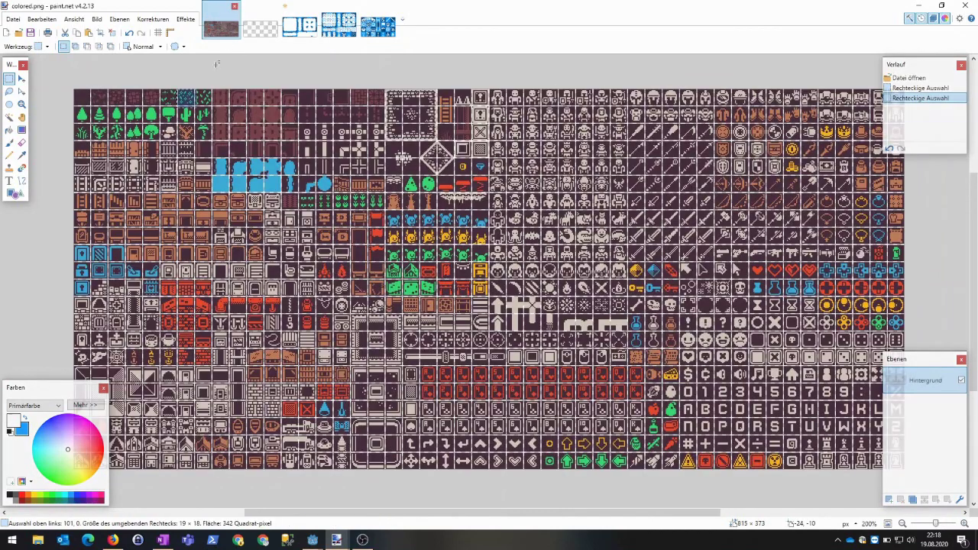
click(377, 27)
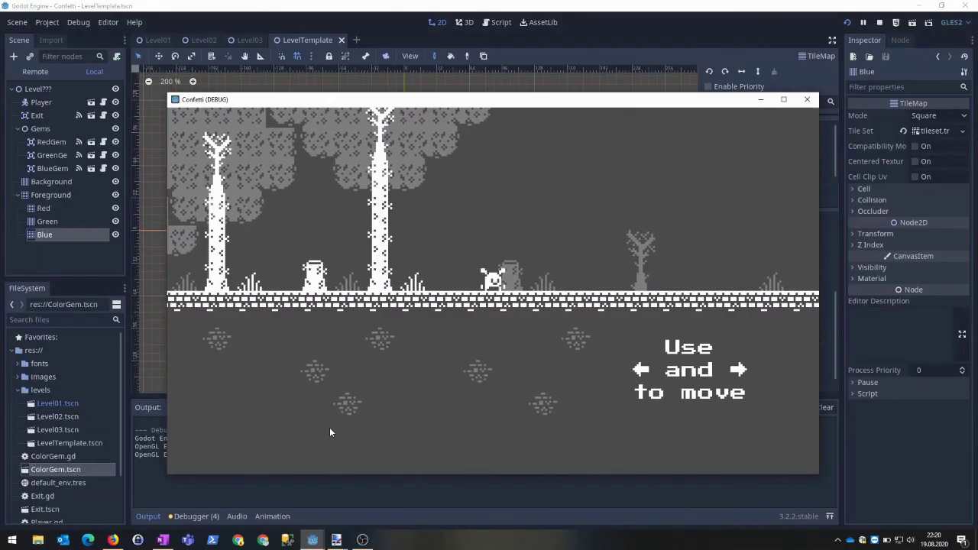
- Run Balthasar past the movement and jump hints, up the floating platform staircase, to the green gem
key(Right)
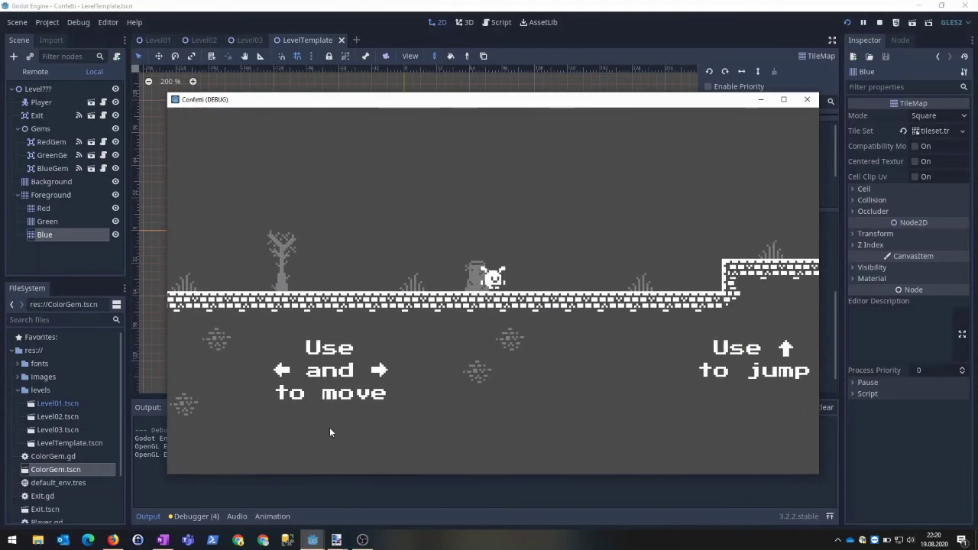
key(Up)
key(Up)
key(Right)
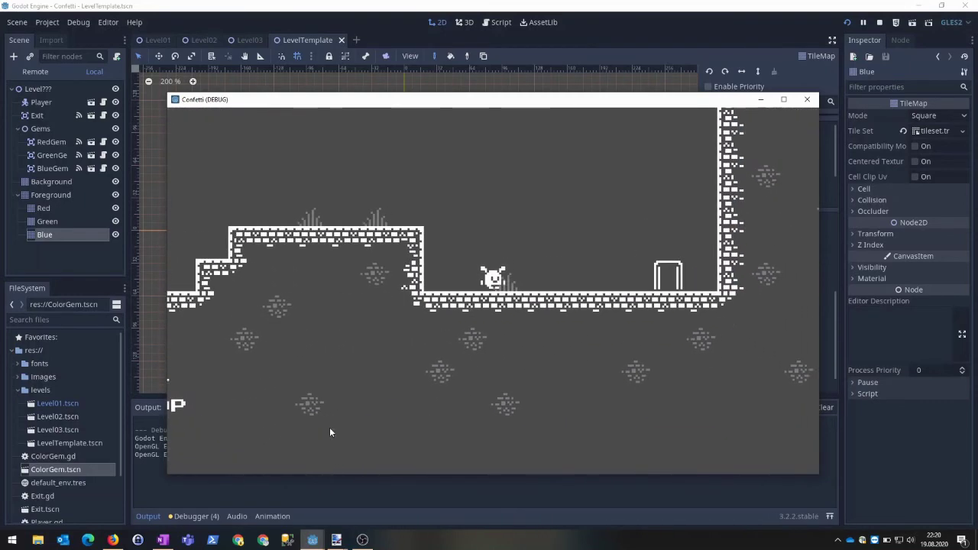
key(Right)
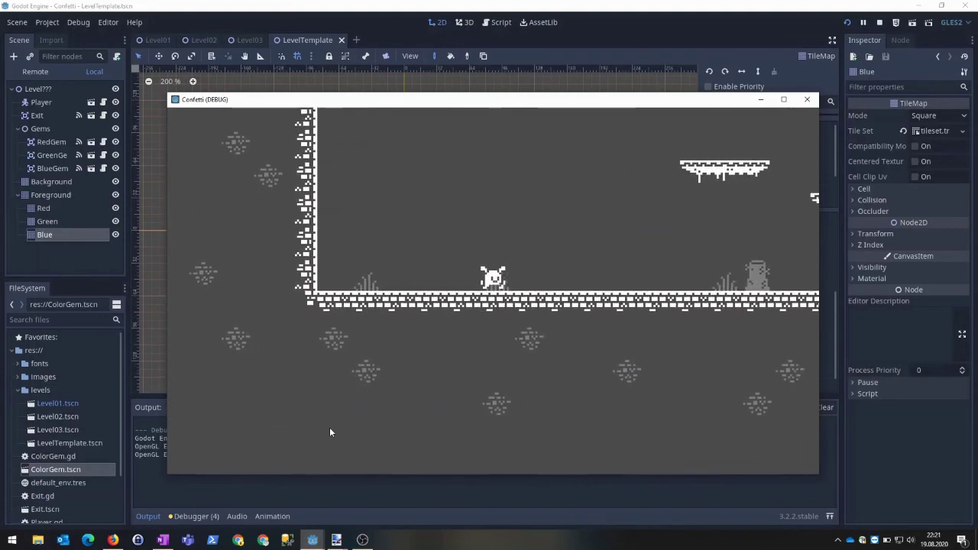
key(Right)
key(Up)
key(Right)
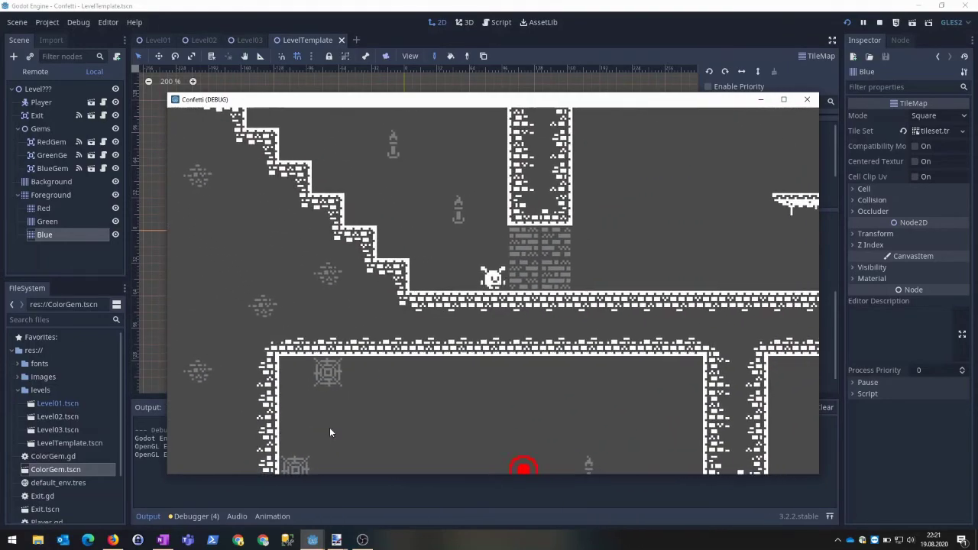
key(Right)
key(Up)
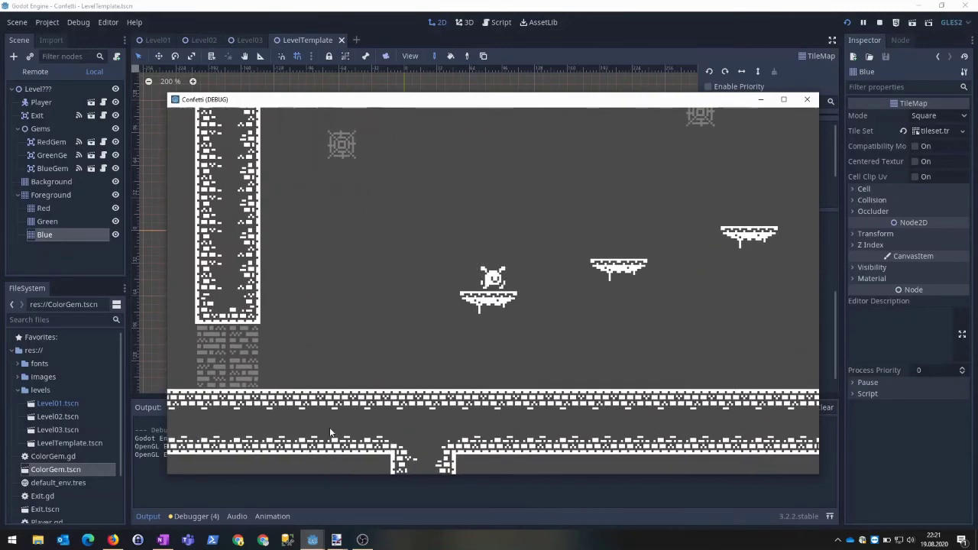
key(Right)
key(Up)
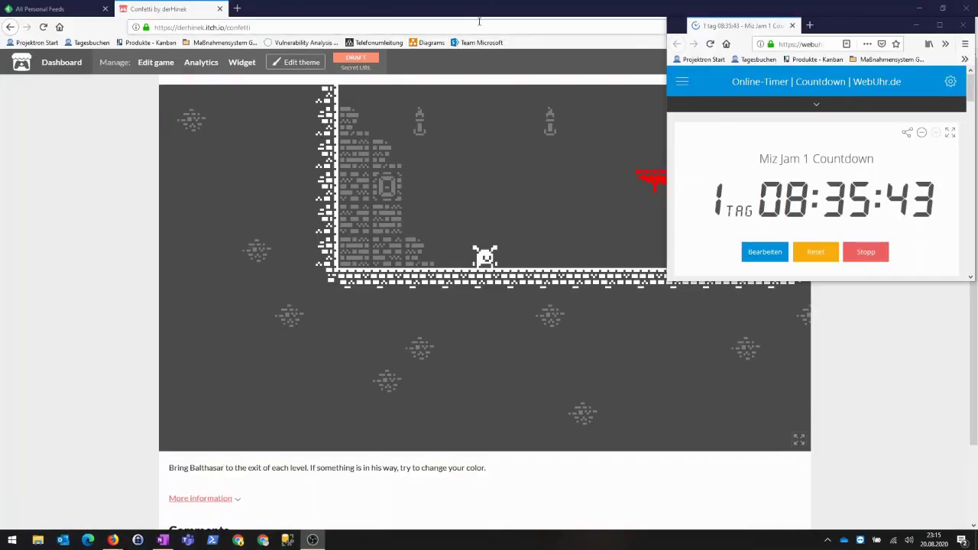
- Play the embedded game on the itch.io draft page, moving Balthasar right toward the water
click(480, 15)
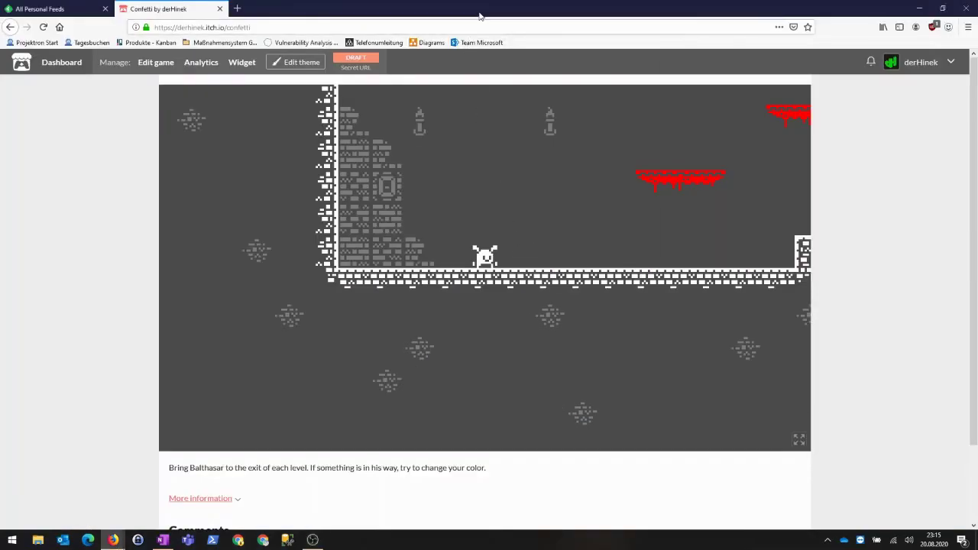
key(Right)
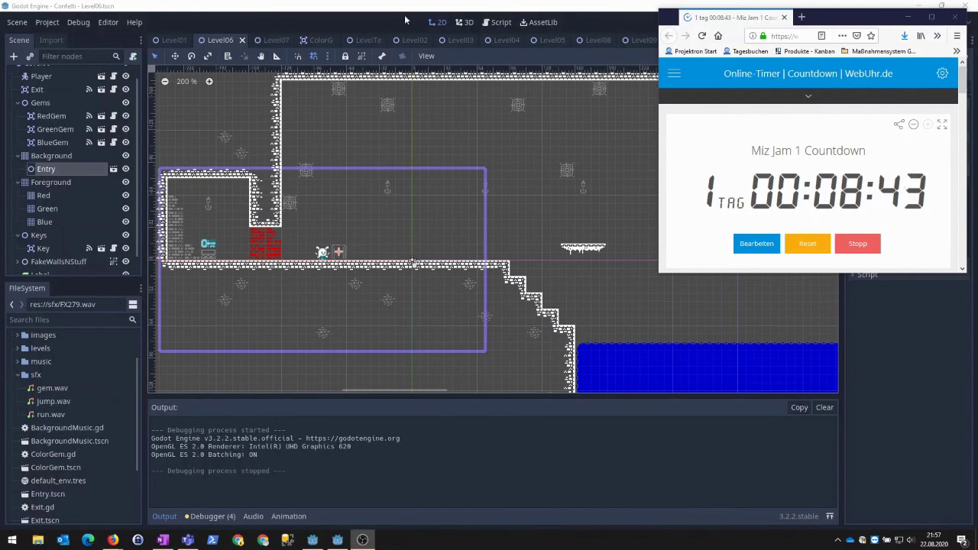
- Save Level06, then run Balthasar right past the steps and through the red bricks to the blue gem
click(400, 11)
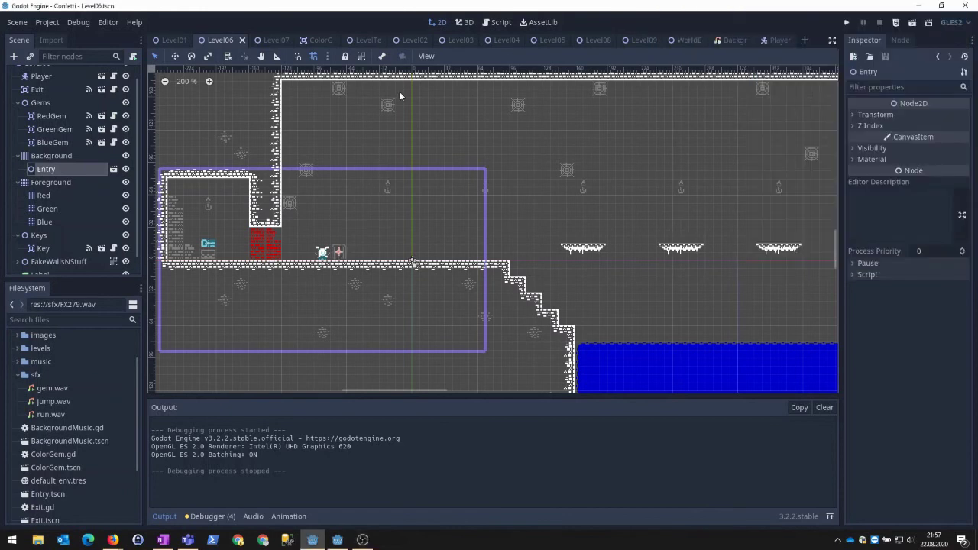
key(ctrl+s)
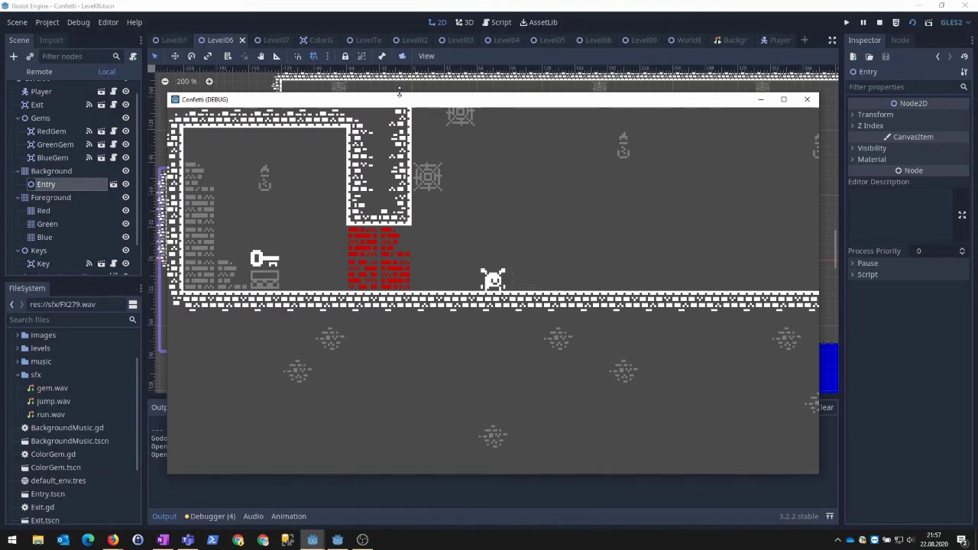
key(Right)
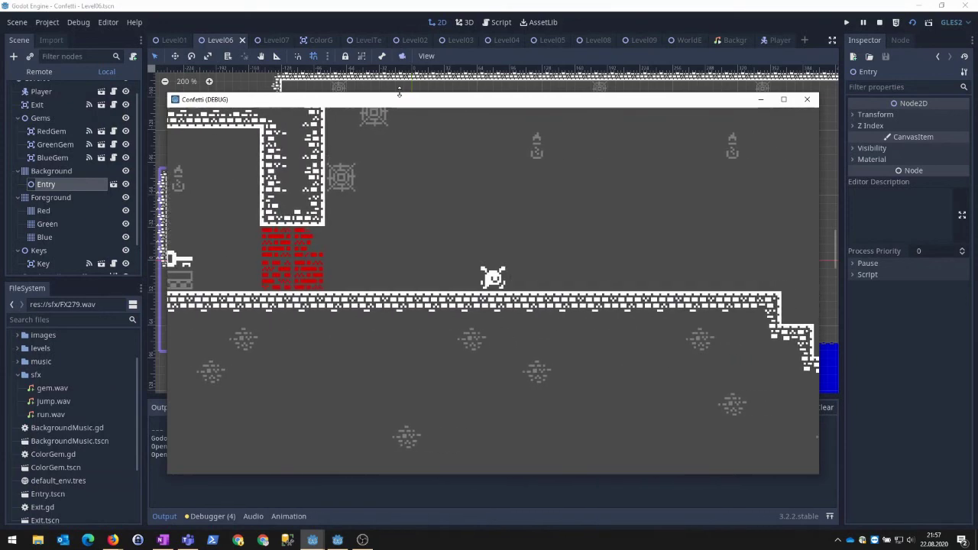
key(Right)
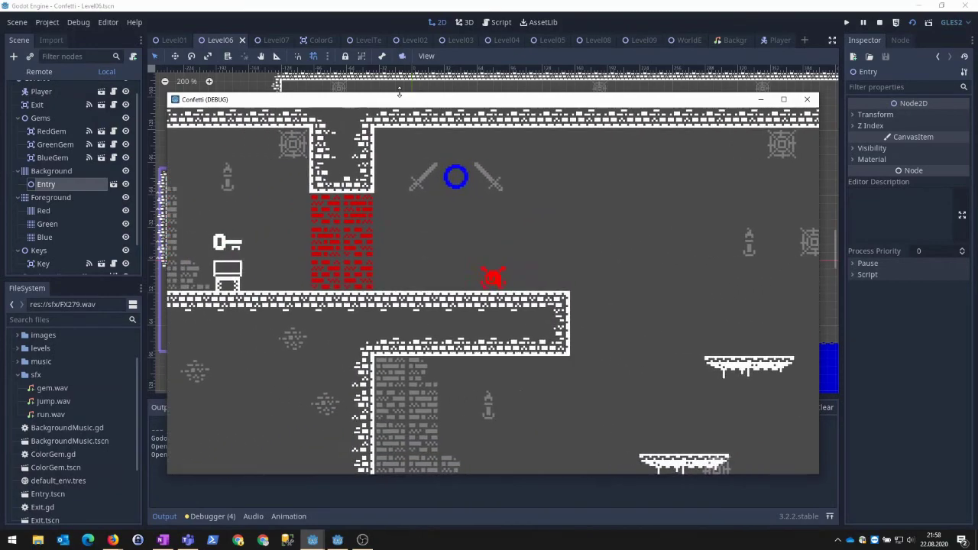
key(Right)
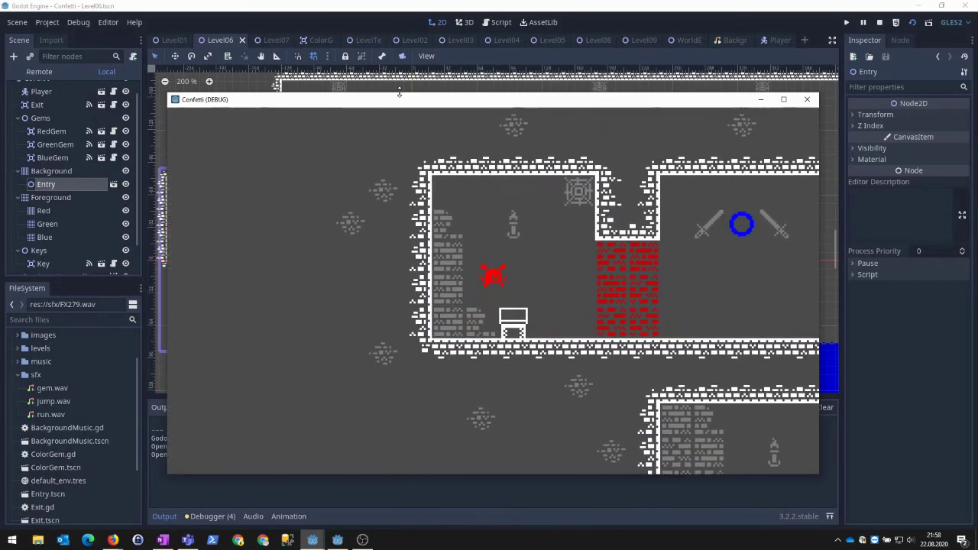
key(Right)
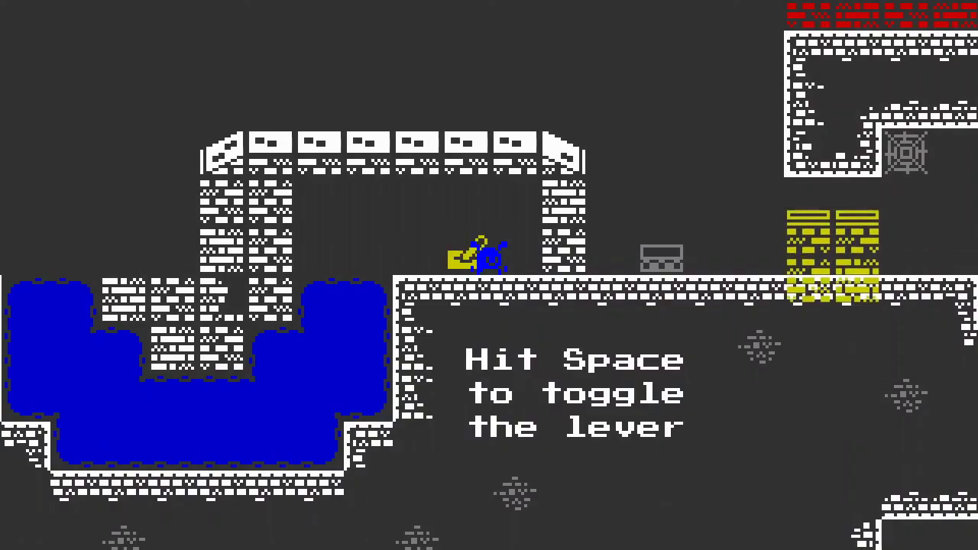
- Toggle the lever to lower the yellow gate, then swim through the water pool onto the brick ledge
key(space)
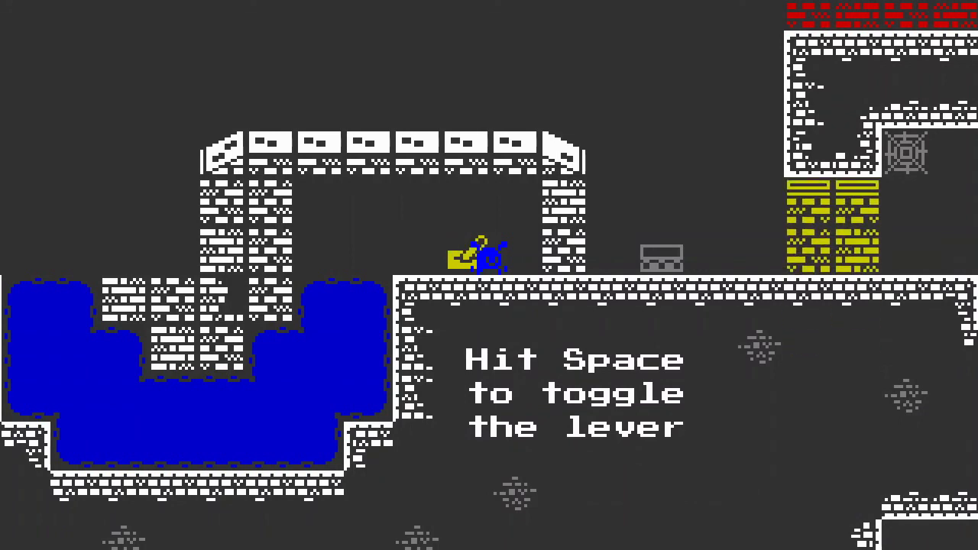
key(space)
key(Left)
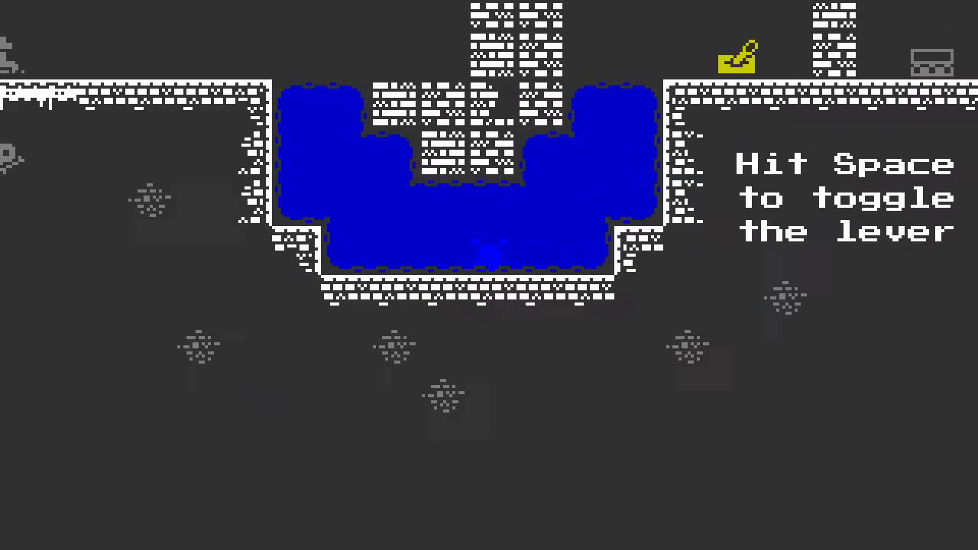
key(Up)
key(Right)
key(Right)
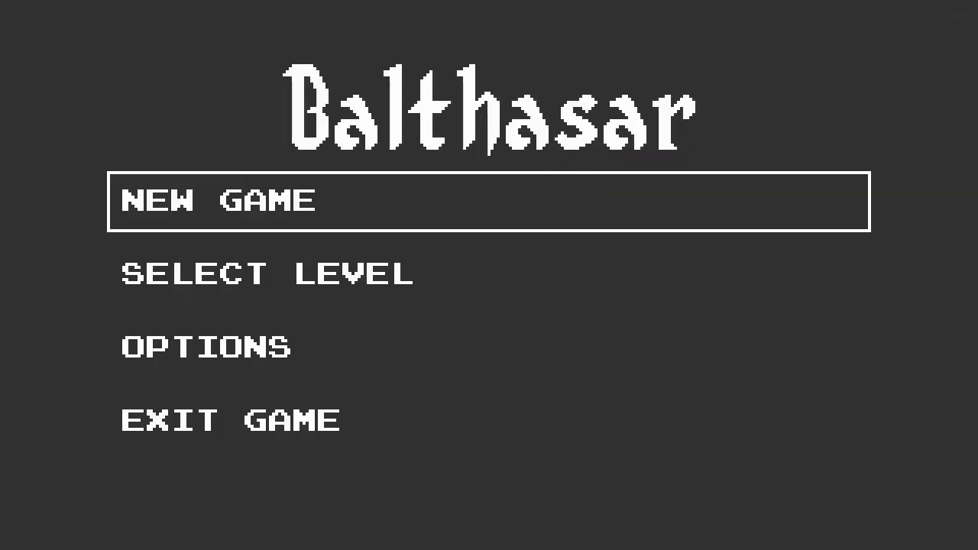
- Choose NEW GAME and step through the forest intro dialog lines until the scene fades out
key(Return)
key(Return)
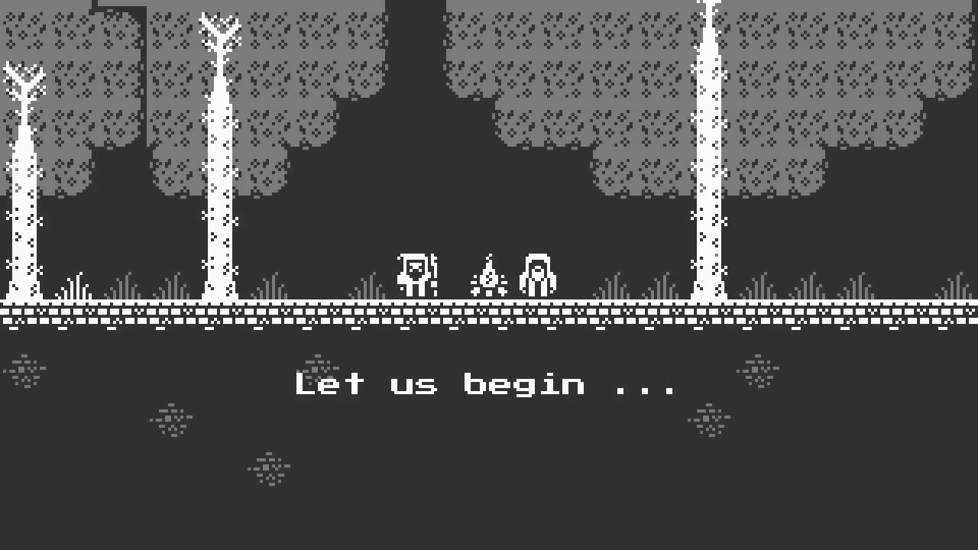
key(Return)
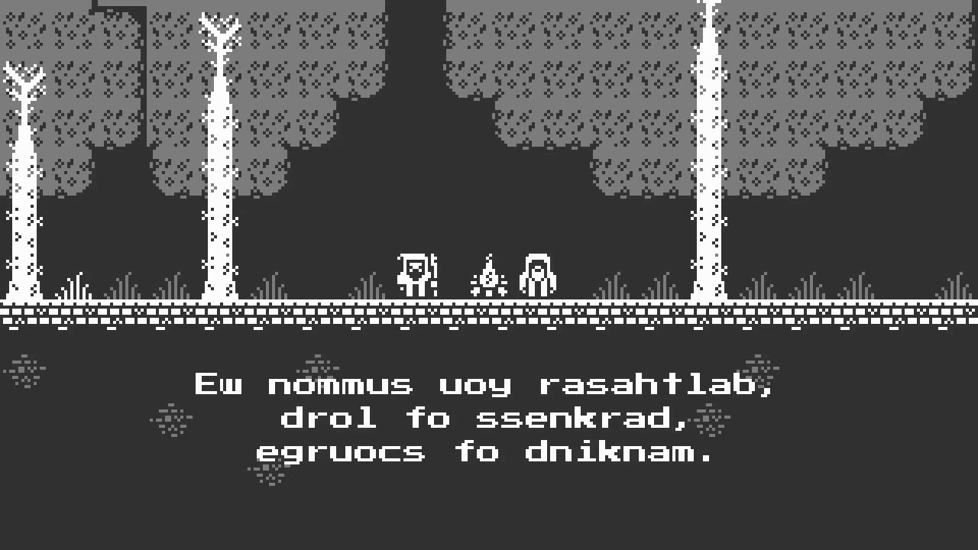
key(Return)
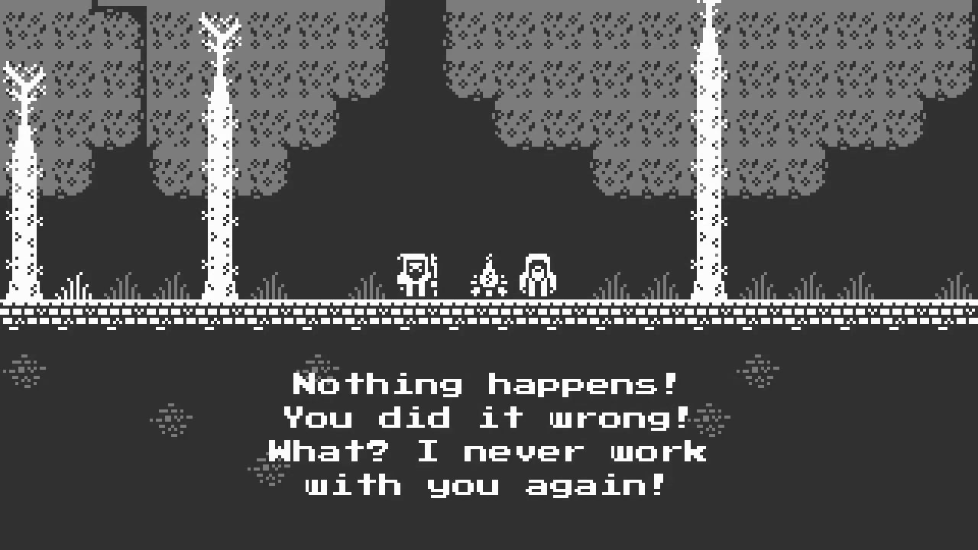
key(Return)
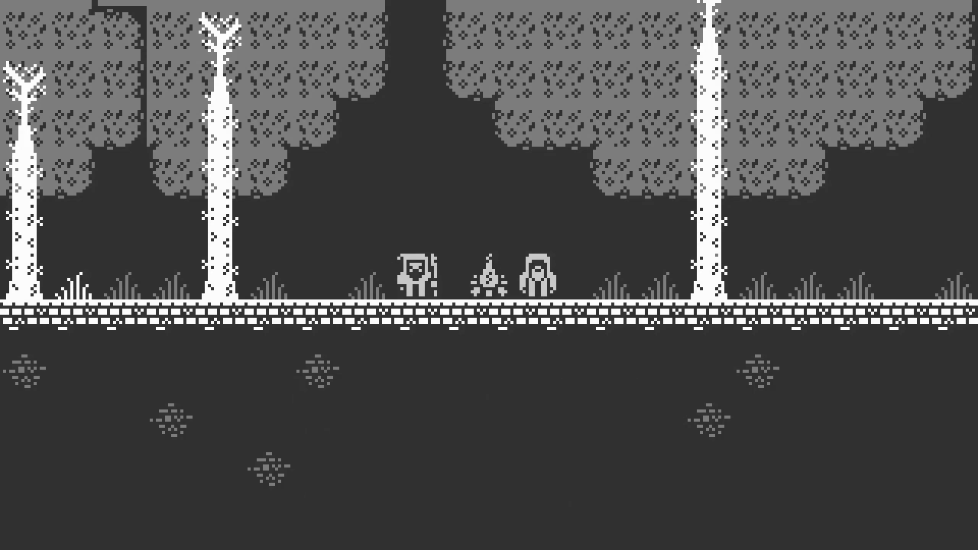